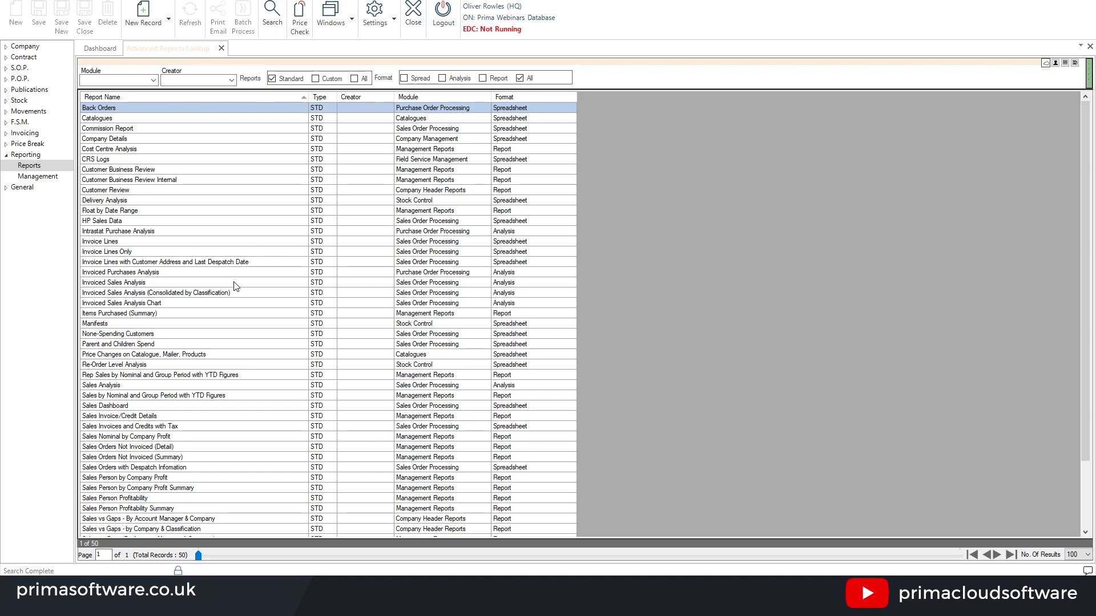
- Open the Sales vs Gaps - By Account Manager & Company report, review it and close it
scroll(236, 285, "down", 3)
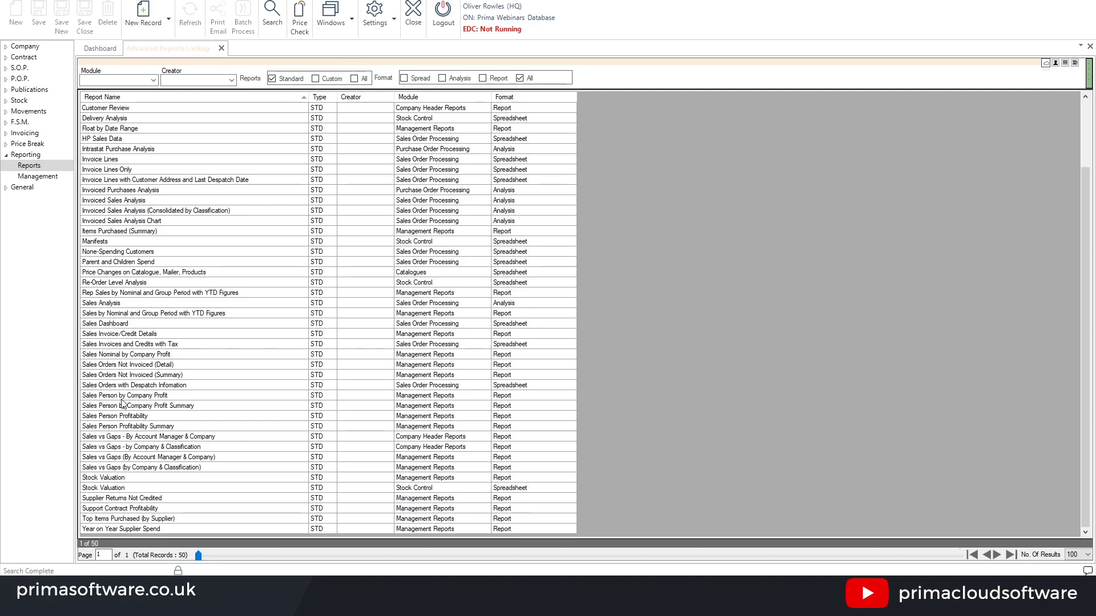
left_click(122, 438)
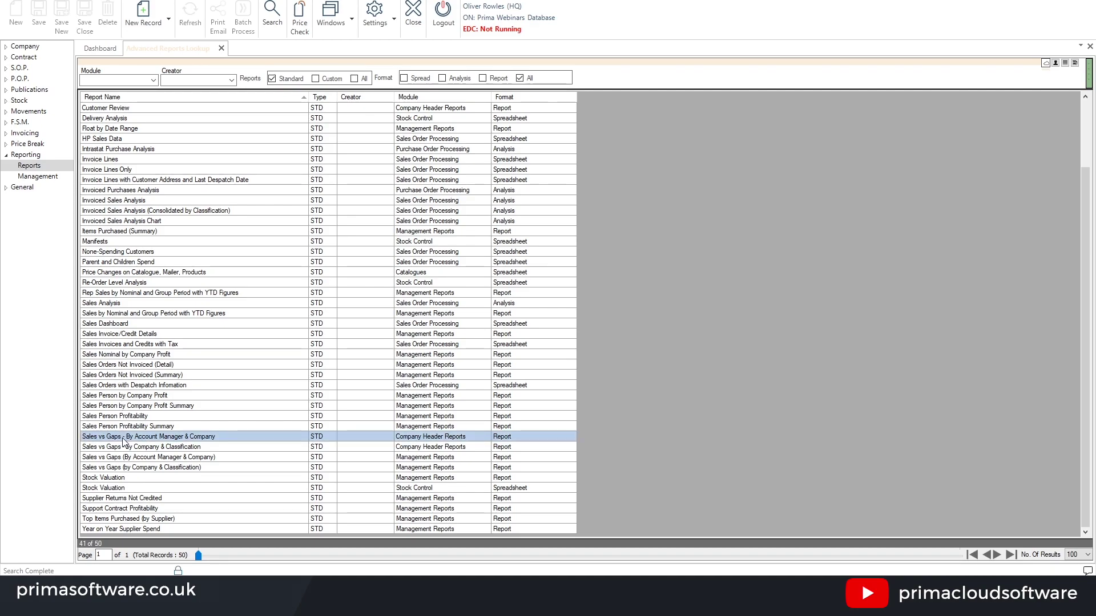
double_click(227, 435)
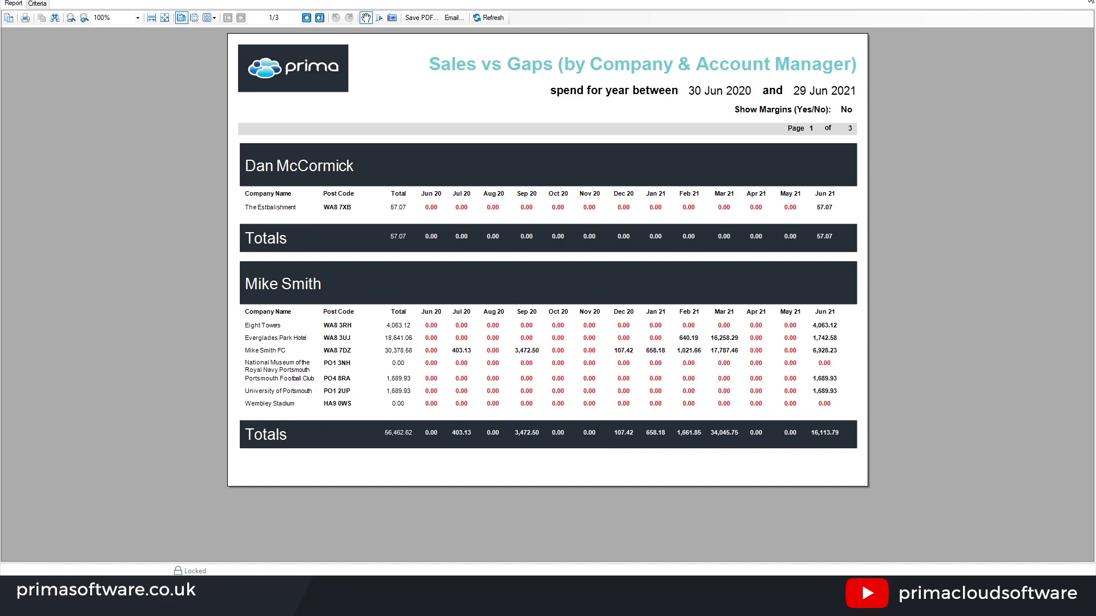
left_click(1090, 2)
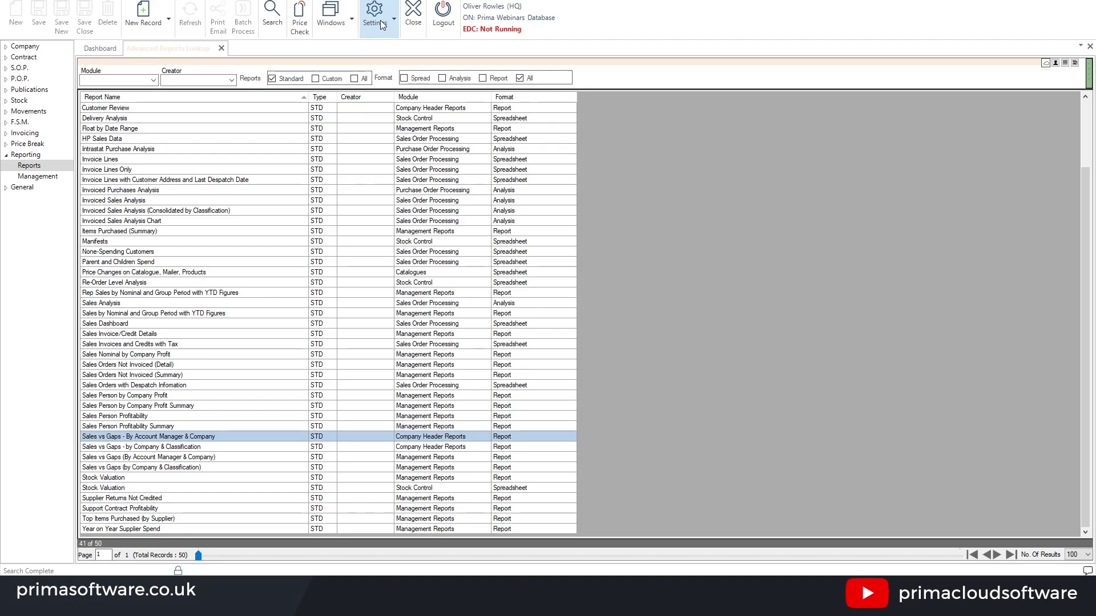
- Open the Sales vs Gaps - by Company & Classification report and view its criteria
left_click(174, 447)
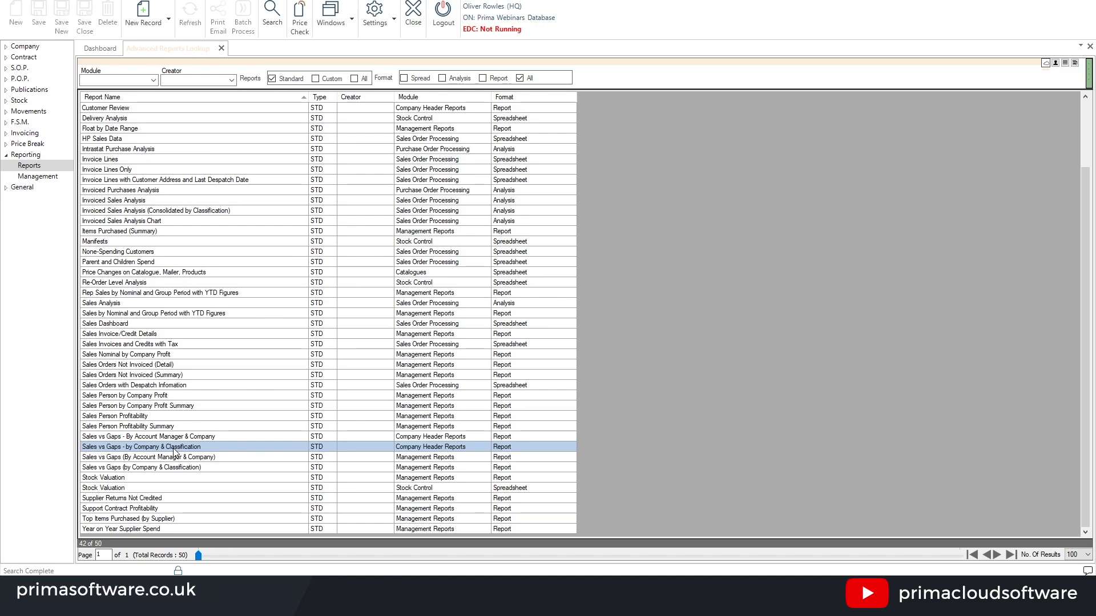
double_click(174, 450)
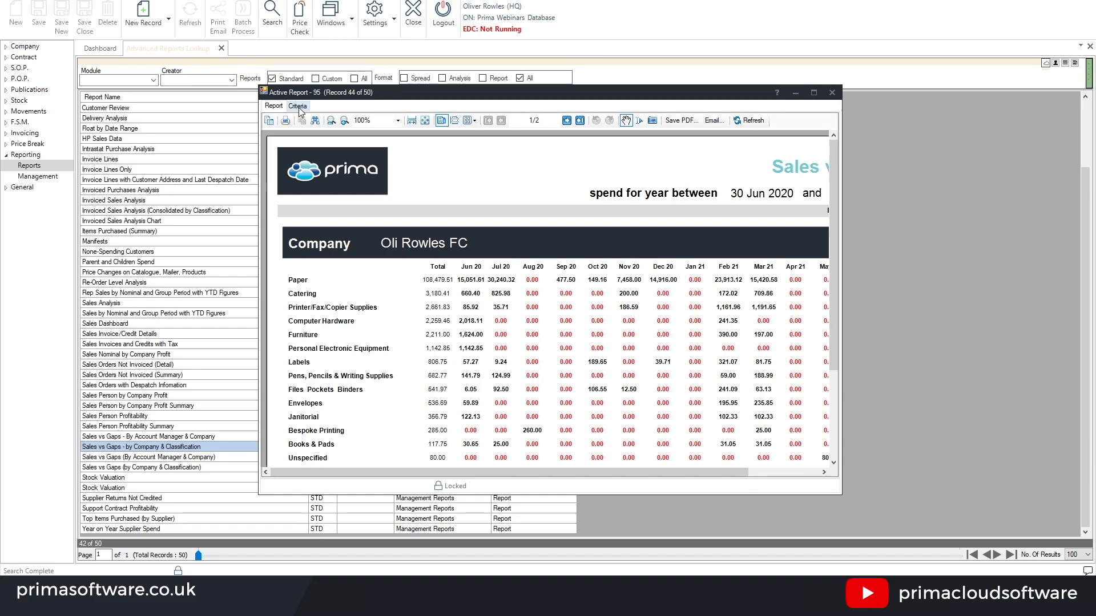
left_click(298, 107)
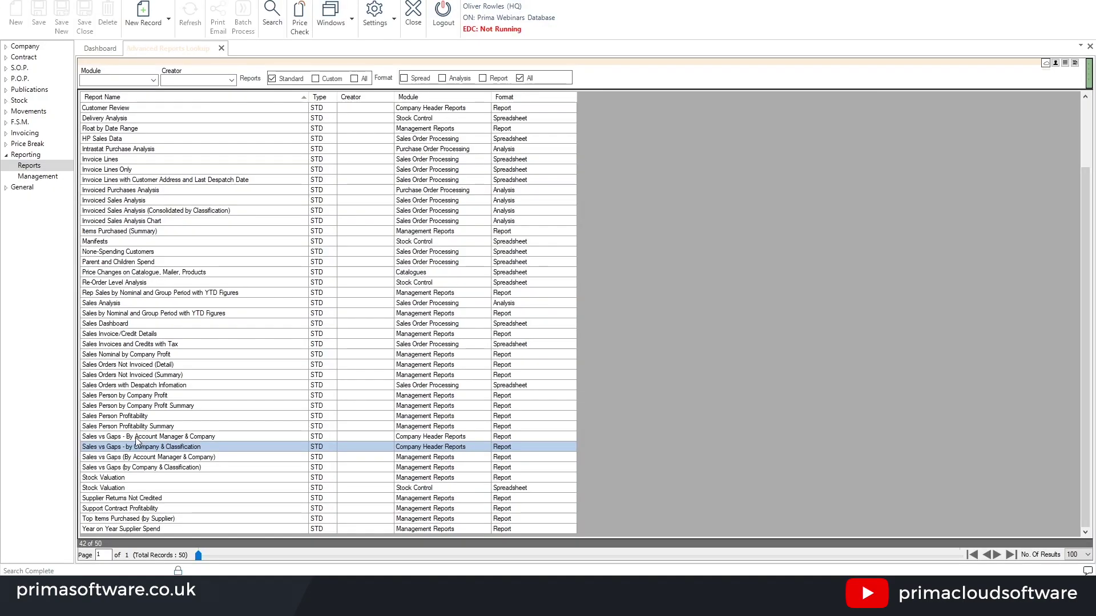
left_click(127, 438)
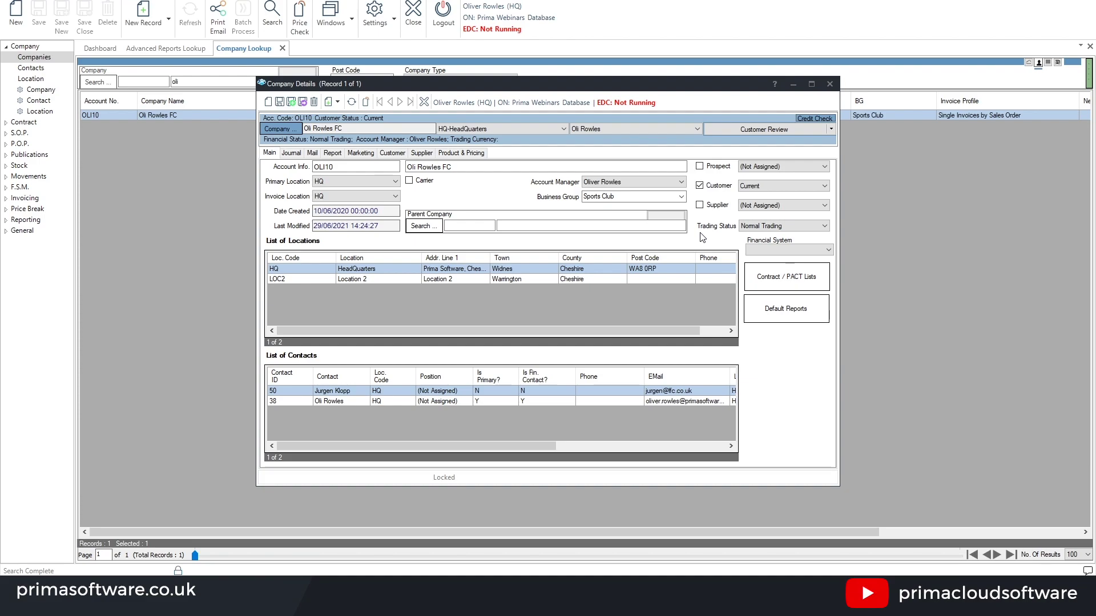
- Run the Customer Review report from the open company record and maximise the report window
left_click(832, 130)
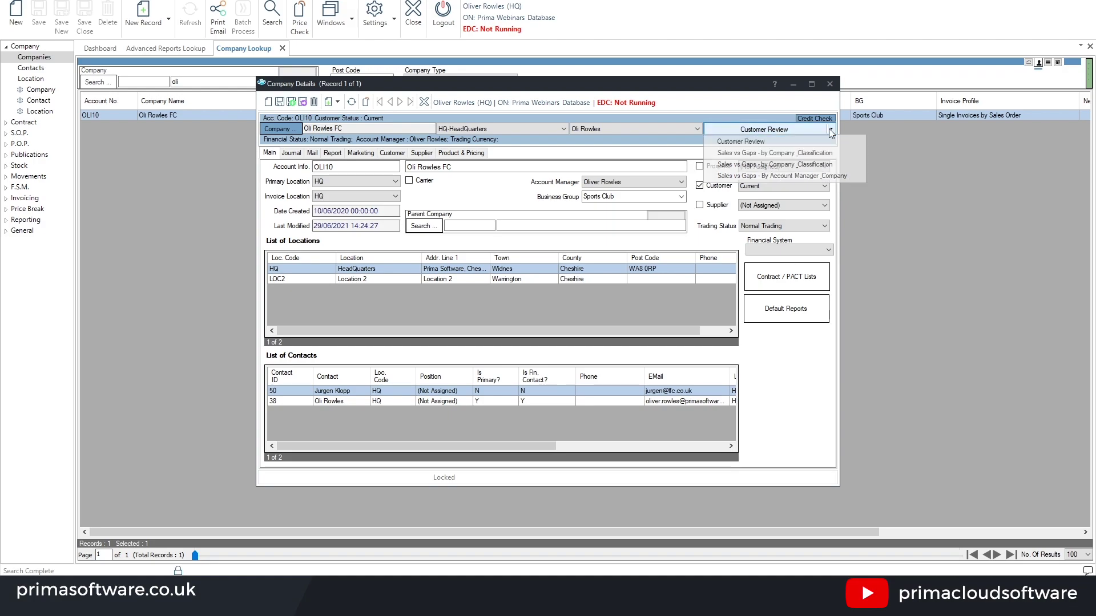
left_click(765, 129)
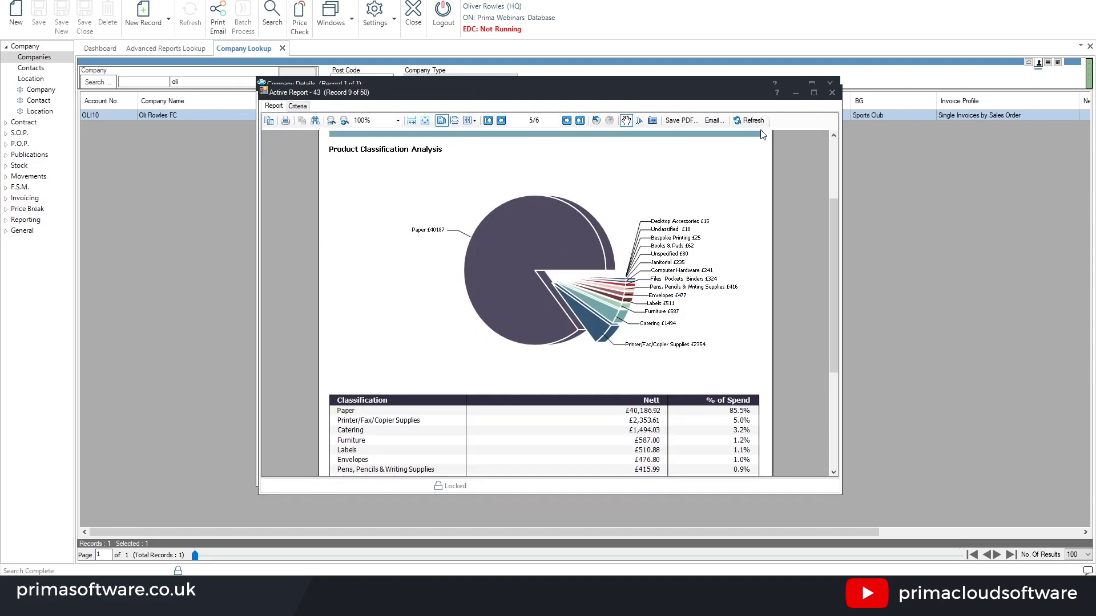
left_click(814, 92)
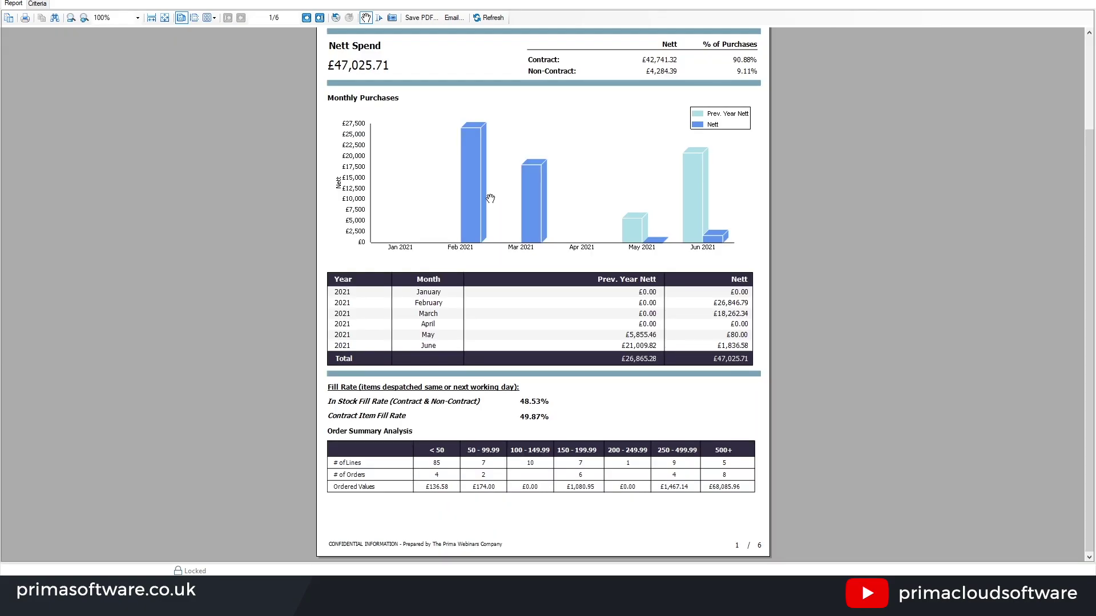
- Page through the Customer Review's purchases, order sources and top products, and close the company record
scroll(491, 198, "up", 1)
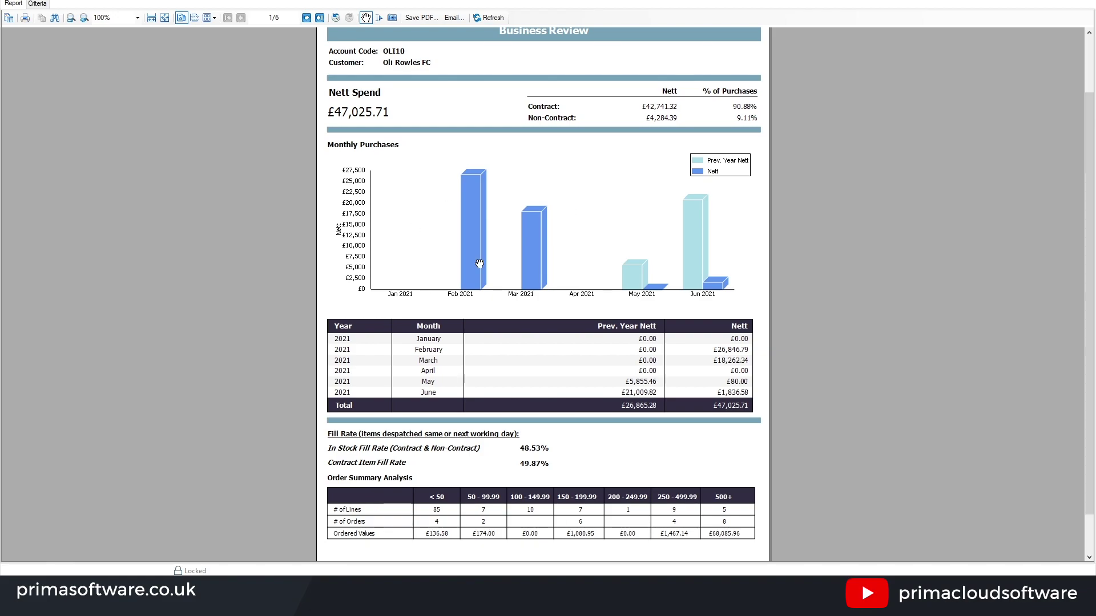
left_click_drag(476, 318, 464, 272)
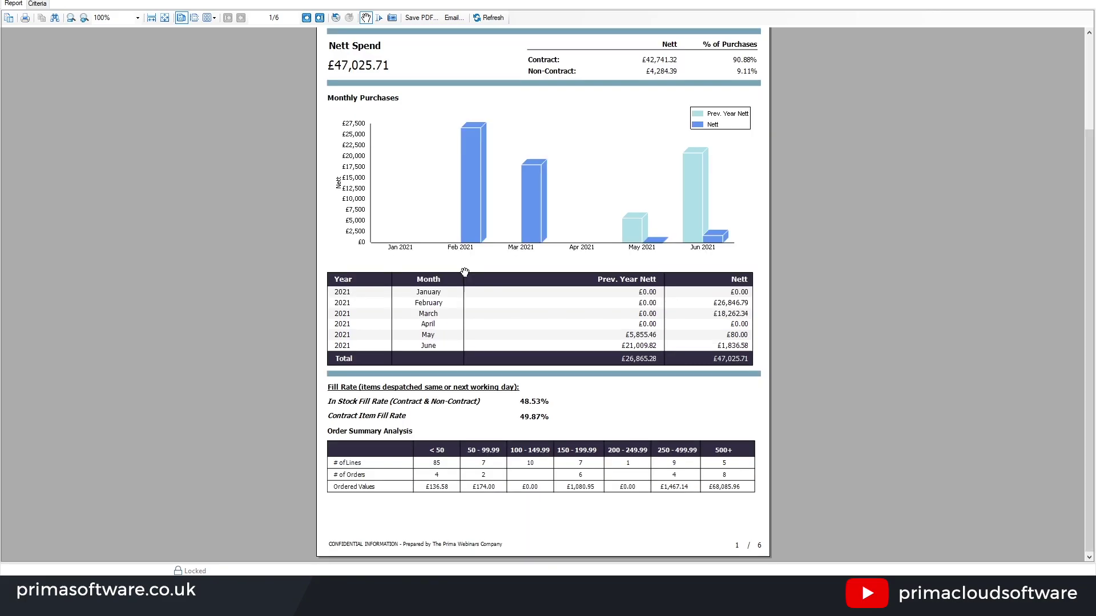
left_click(307, 18)
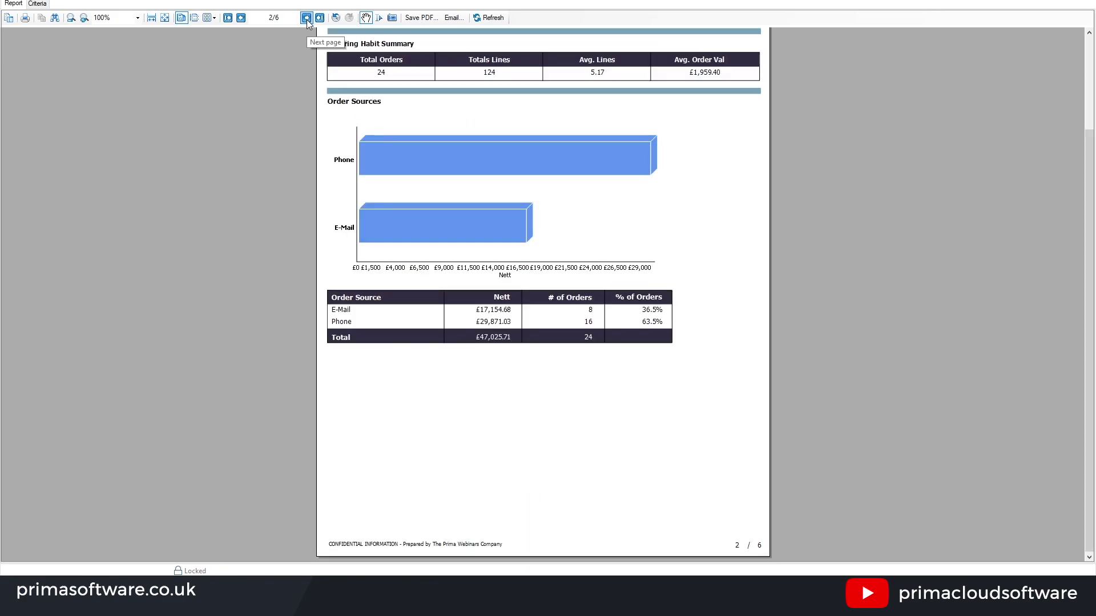
left_click(307, 18)
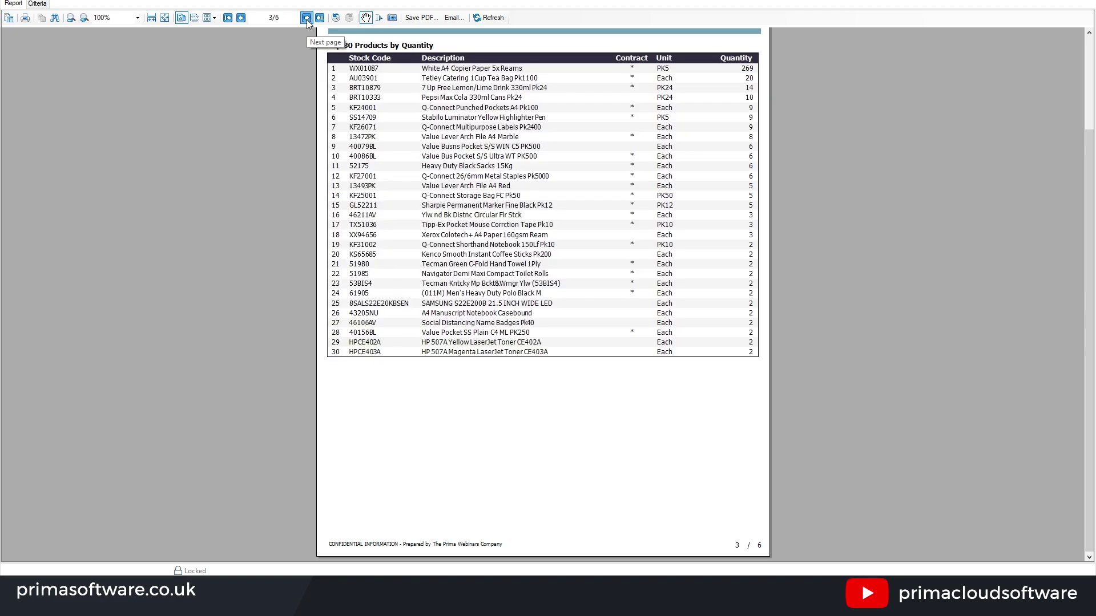
double_click(306, 18)
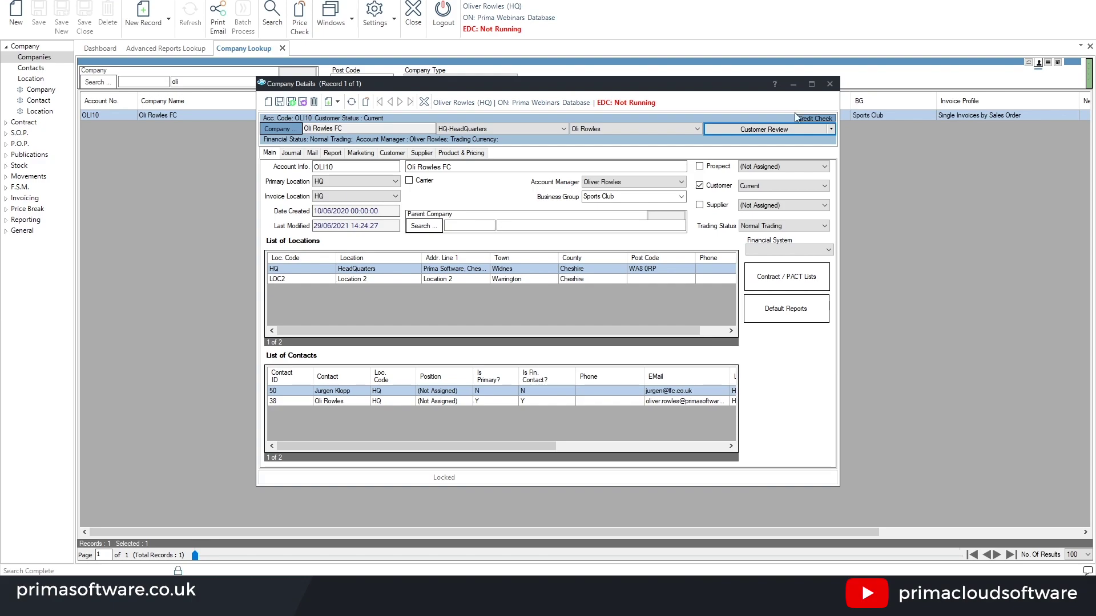
left_click(830, 84)
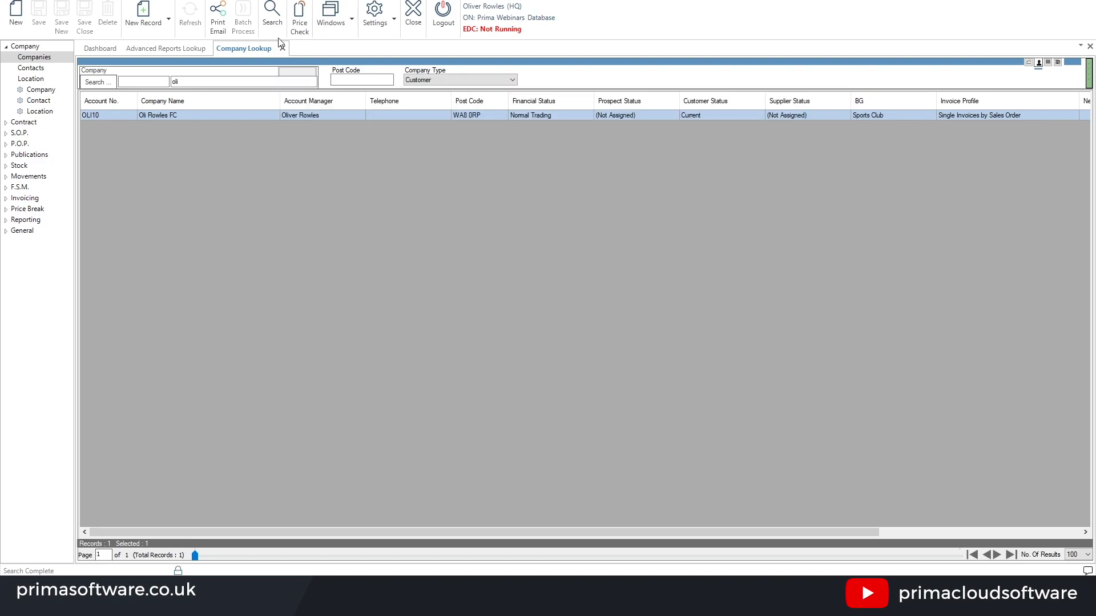
- Return to the advanced reports list, open the Invoiced Sales Analysis report and maximise it
left_click(177, 49)
left_click(121, 388)
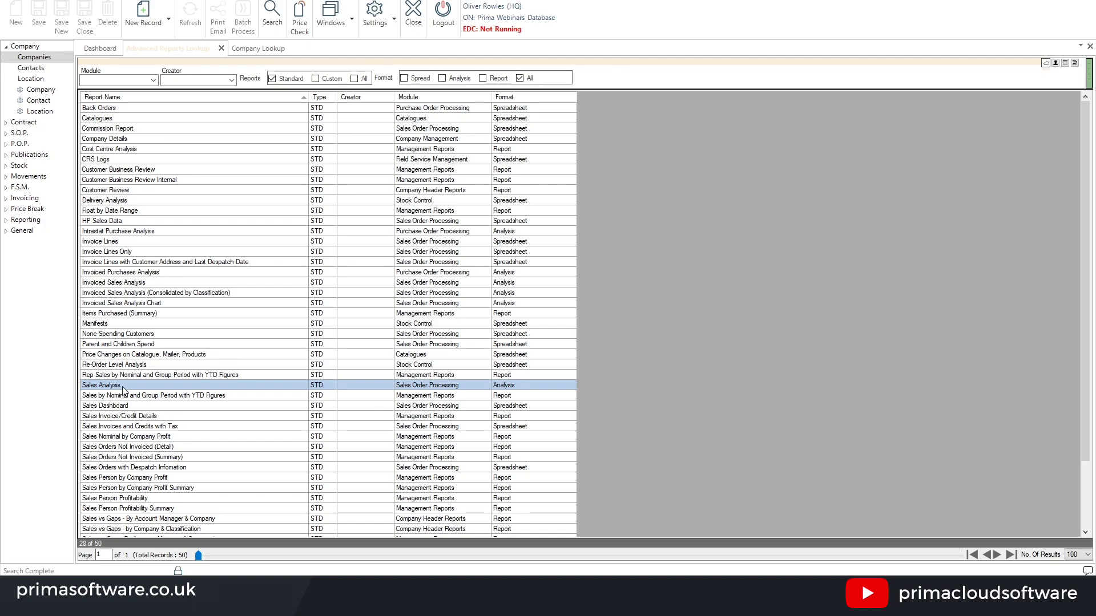
left_click(108, 284)
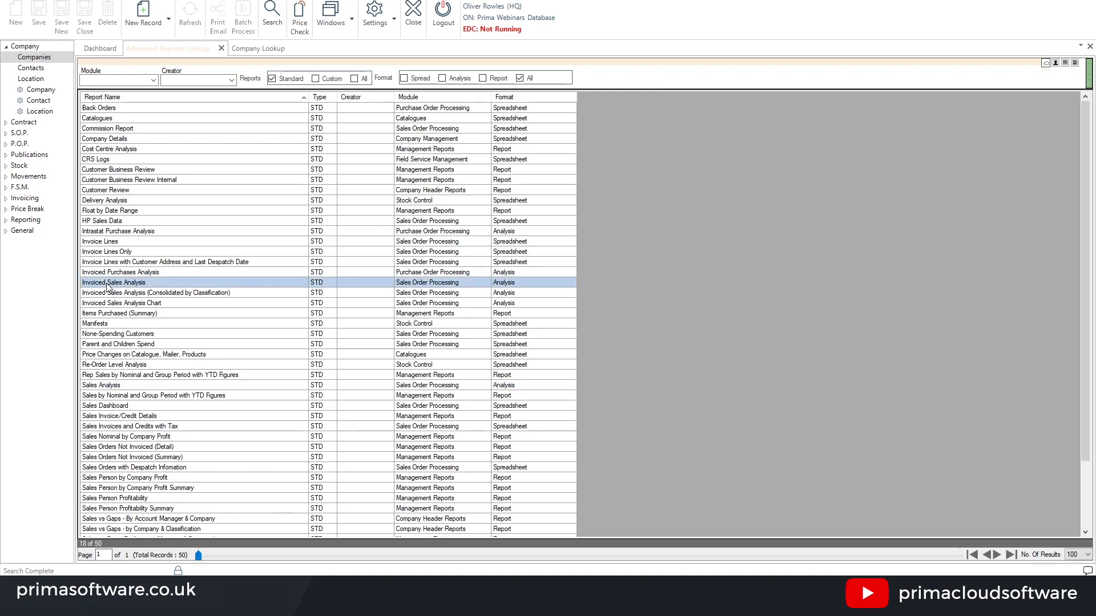
double_click(157, 283)
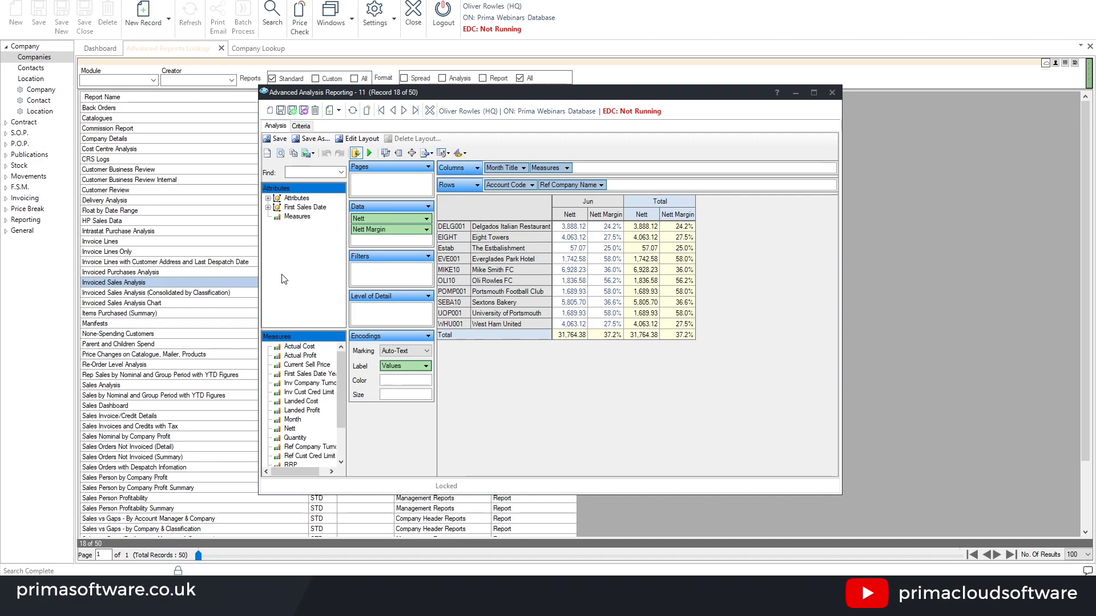
left_click(813, 93)
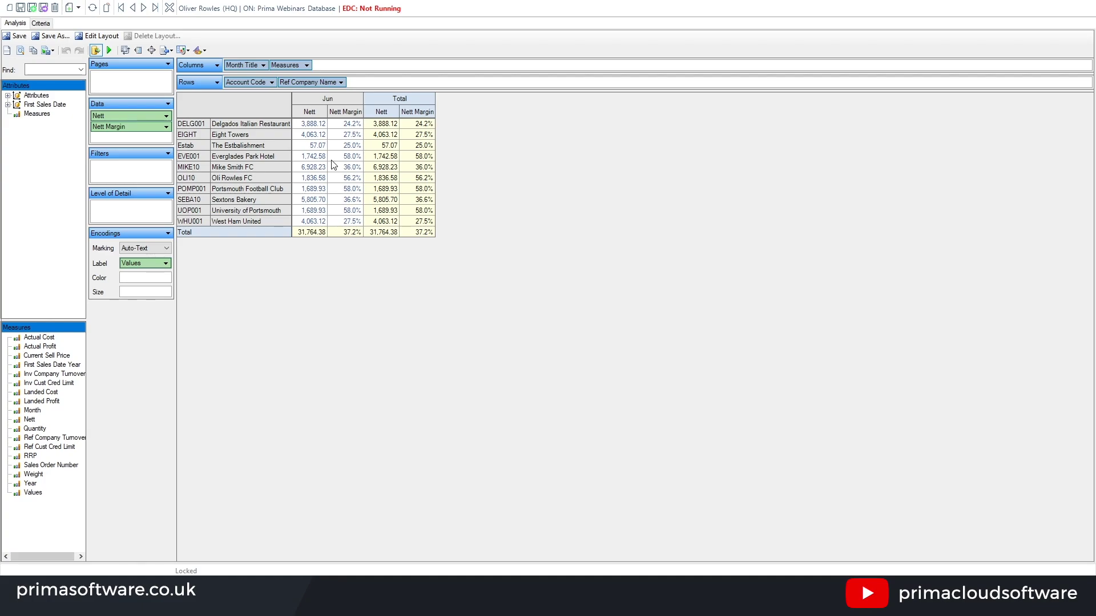
- Add the Product Classification attribute to the analysis rows, move it to the columns after Month Title, and close the analysis
left_click(8, 96)
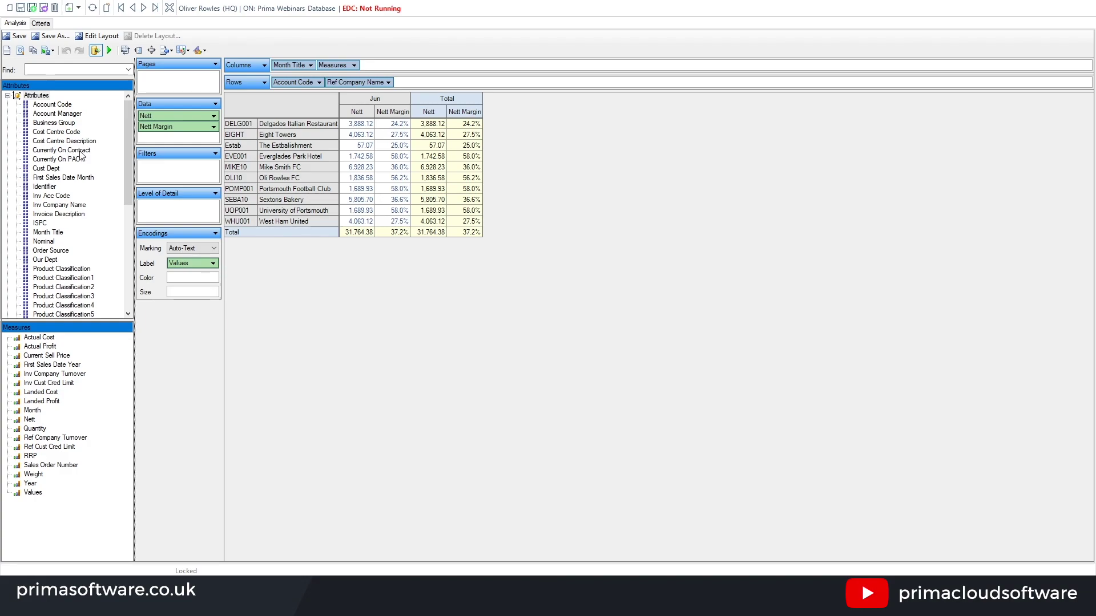
left_click(62, 269)
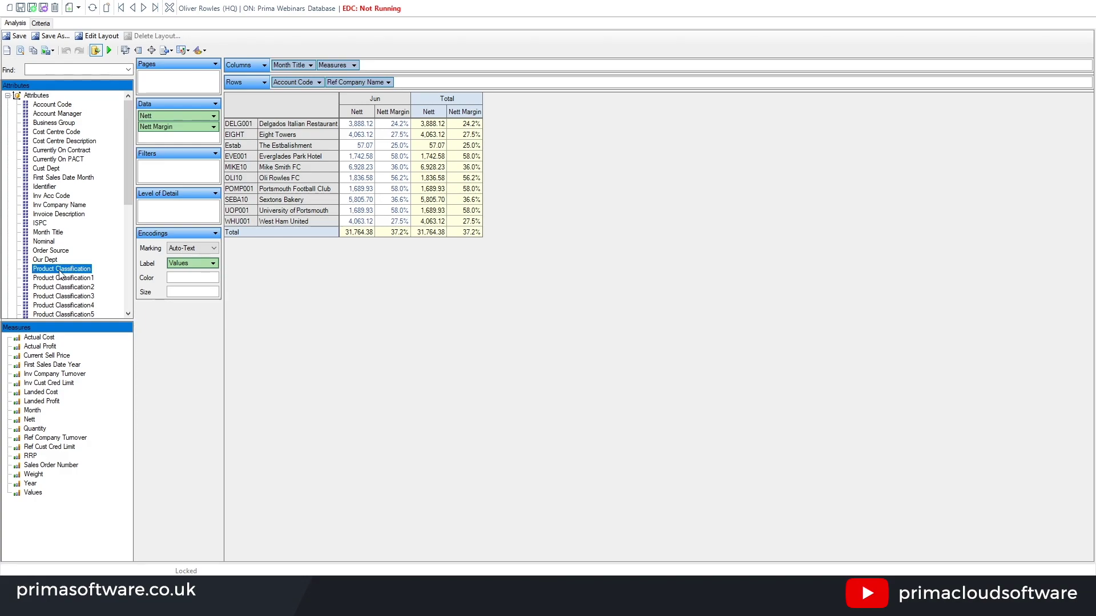
left_click_drag(61, 274, 274, 89)
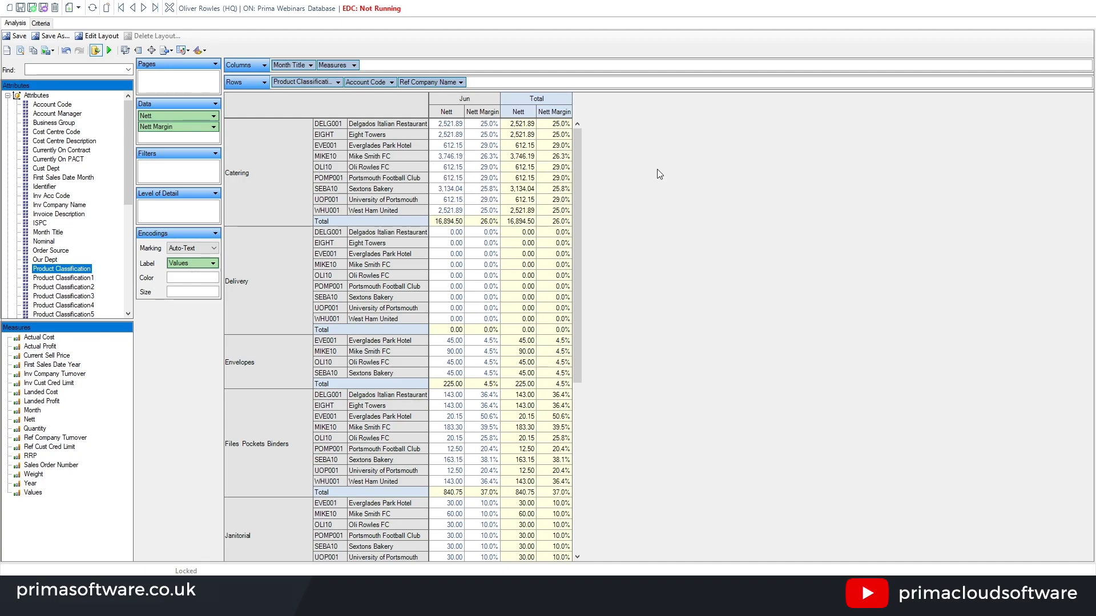
left_click_drag(321, 82, 318, 63)
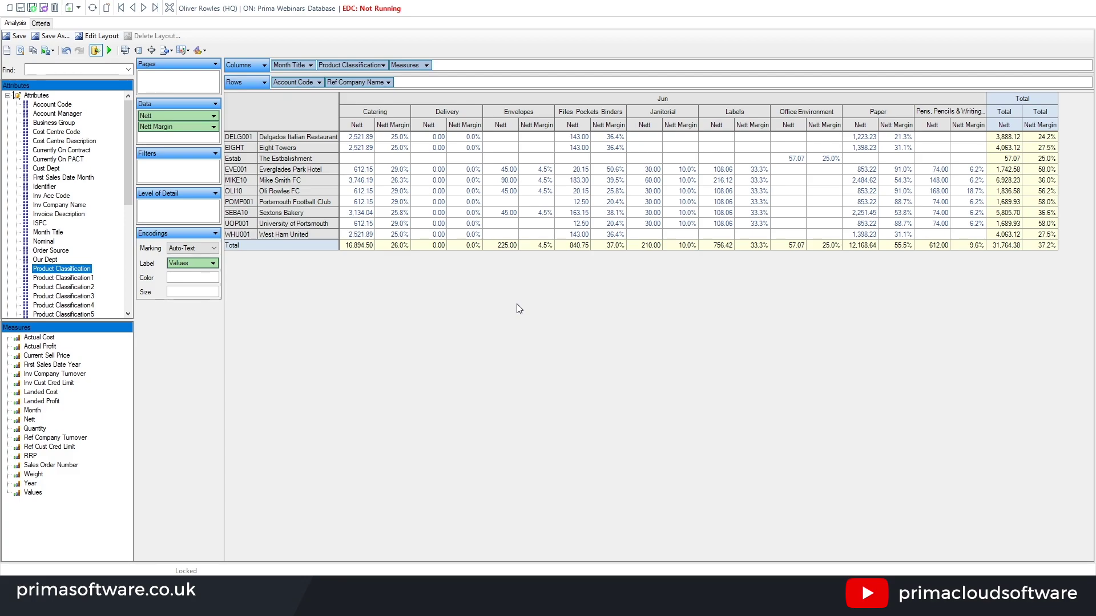
left_click(1078, 2)
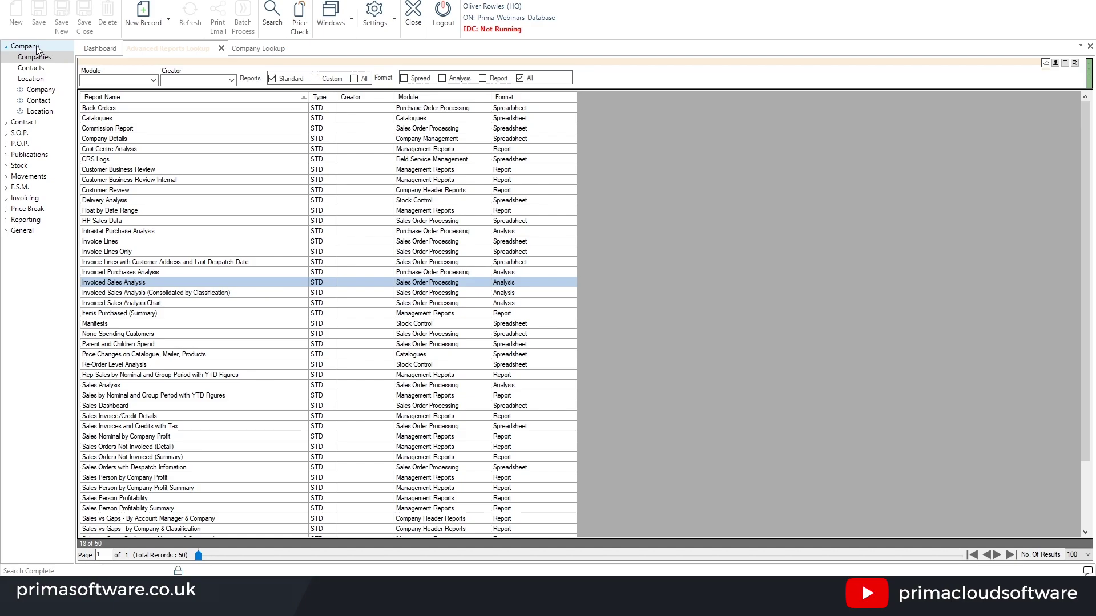
- Open the Contacts lookup under Company and expand its full set of search criteria
left_click(32, 68)
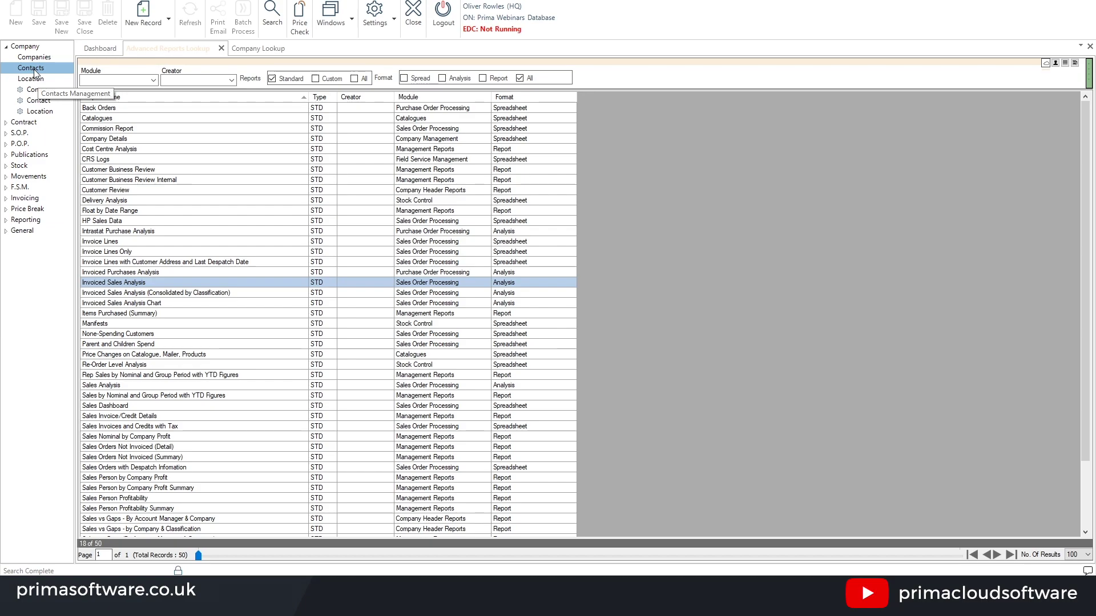
left_click(33, 69)
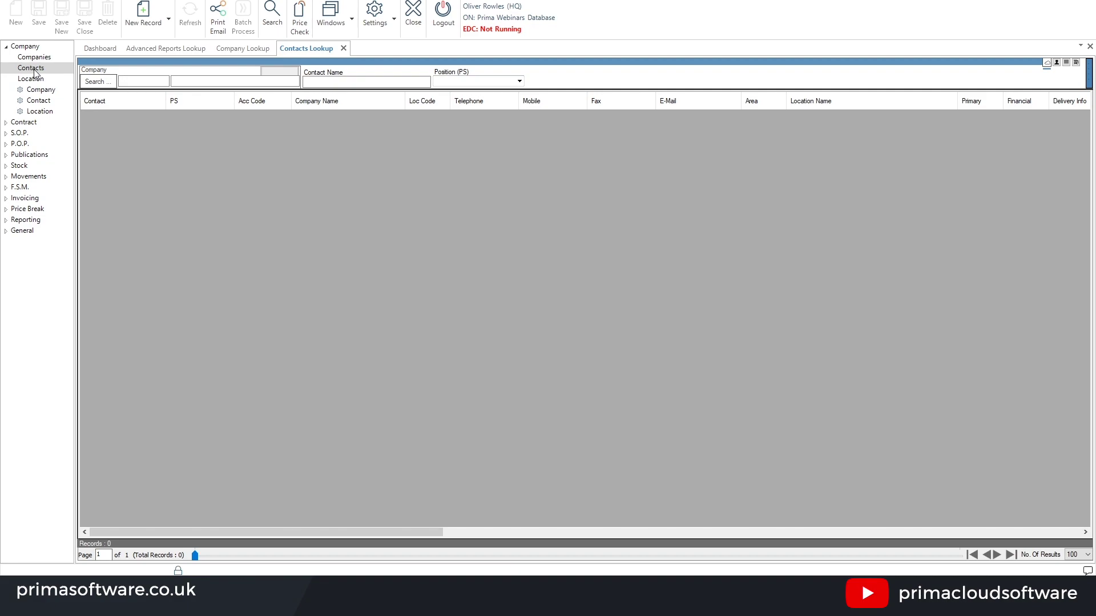
left_click(577, 64)
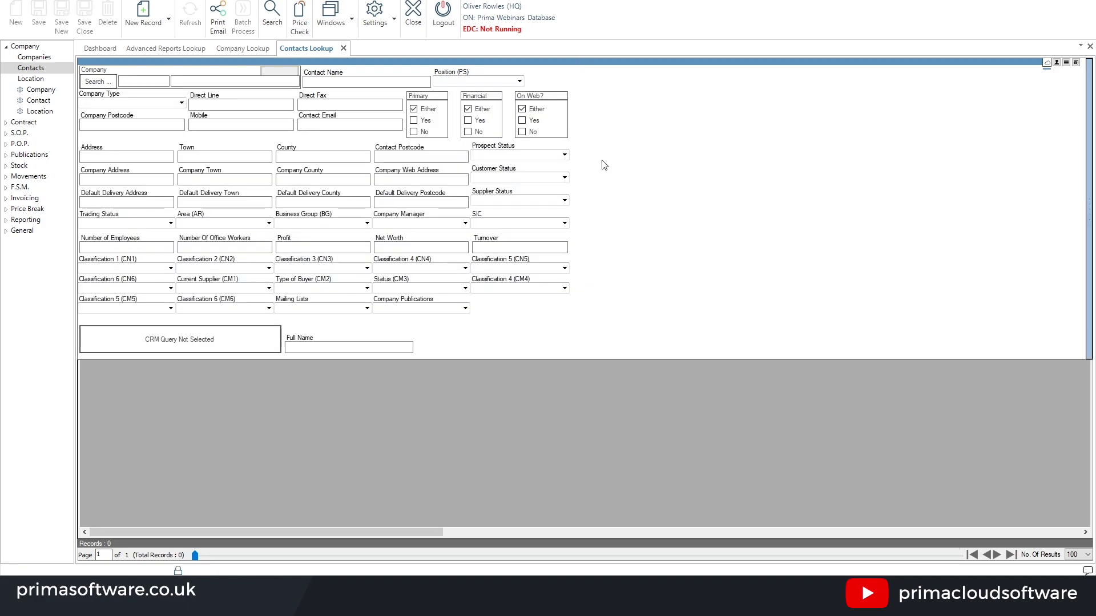
- Apply a CRM query for companies that have not spent 50% in the last 29 days of total spend in the last 1 month
left_click(217, 339)
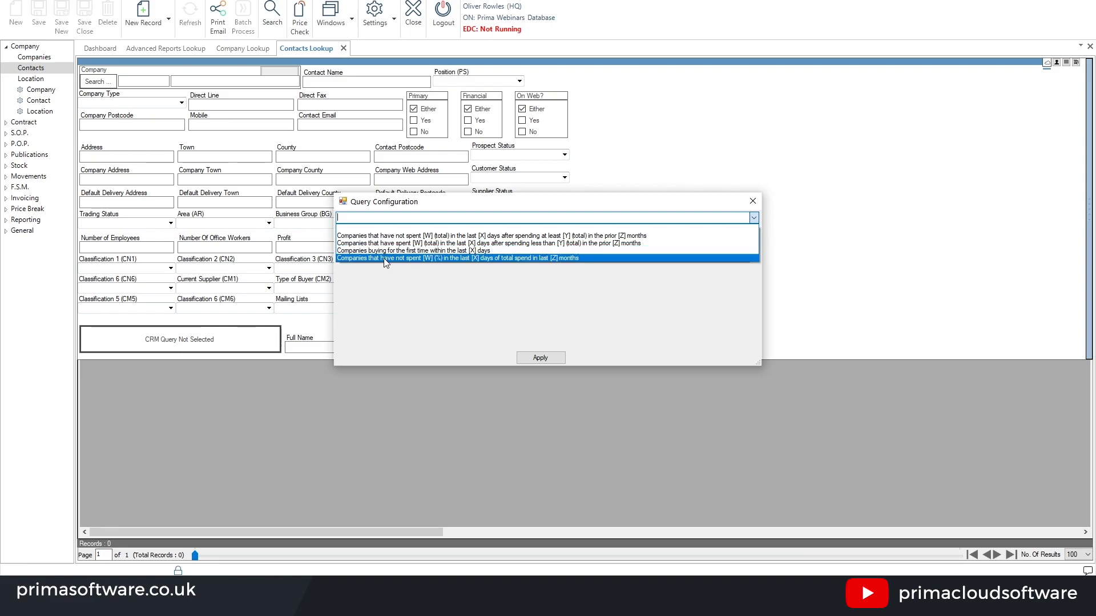
left_click(504, 258)
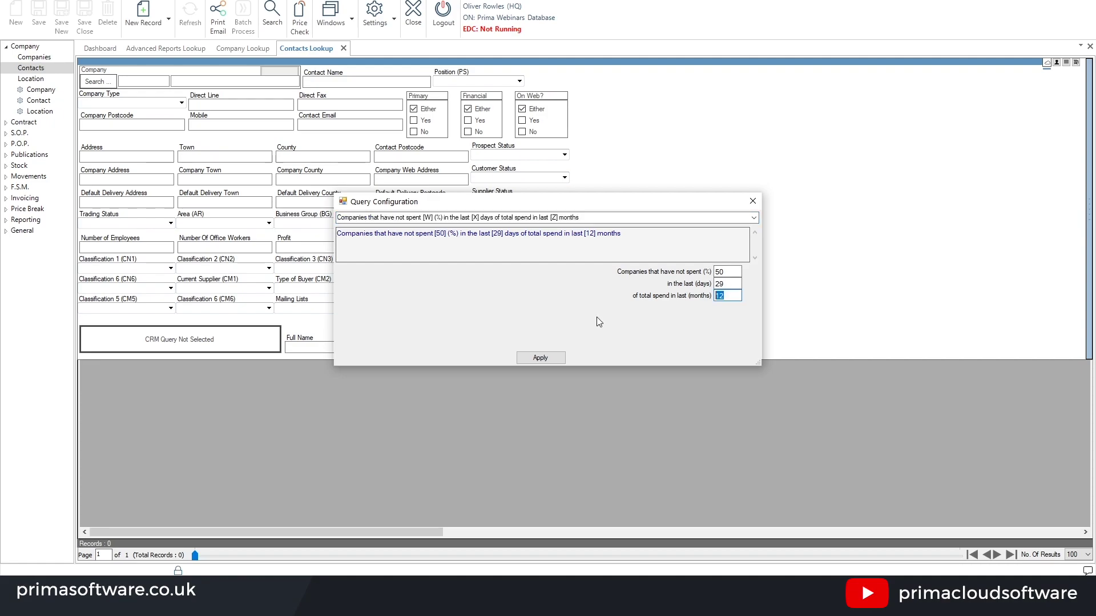
type("1")
left_click(720, 271)
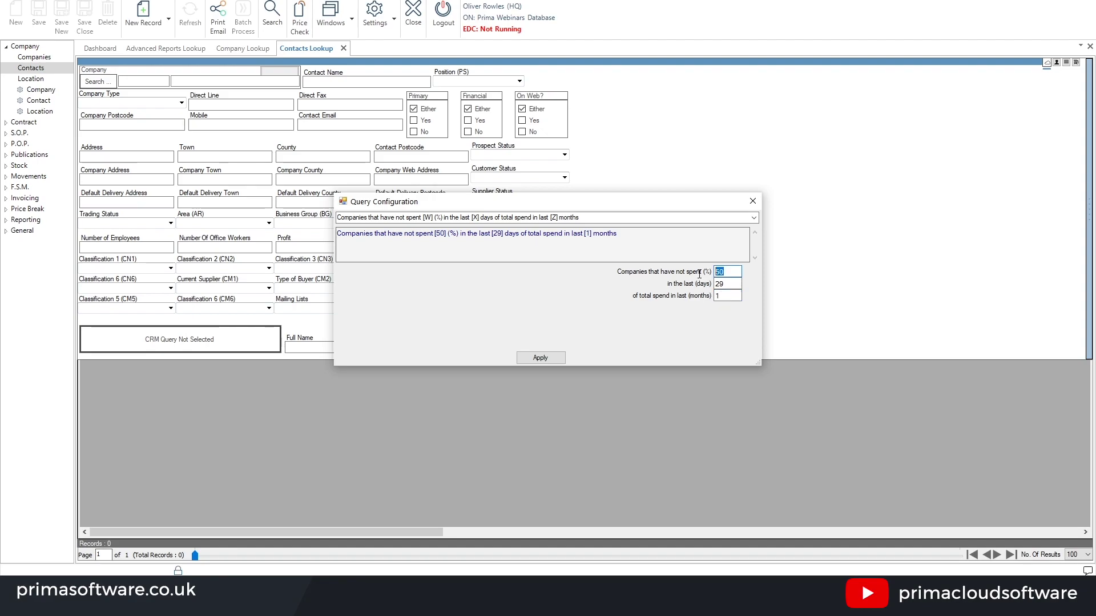
key("Tab")
key("Tab")
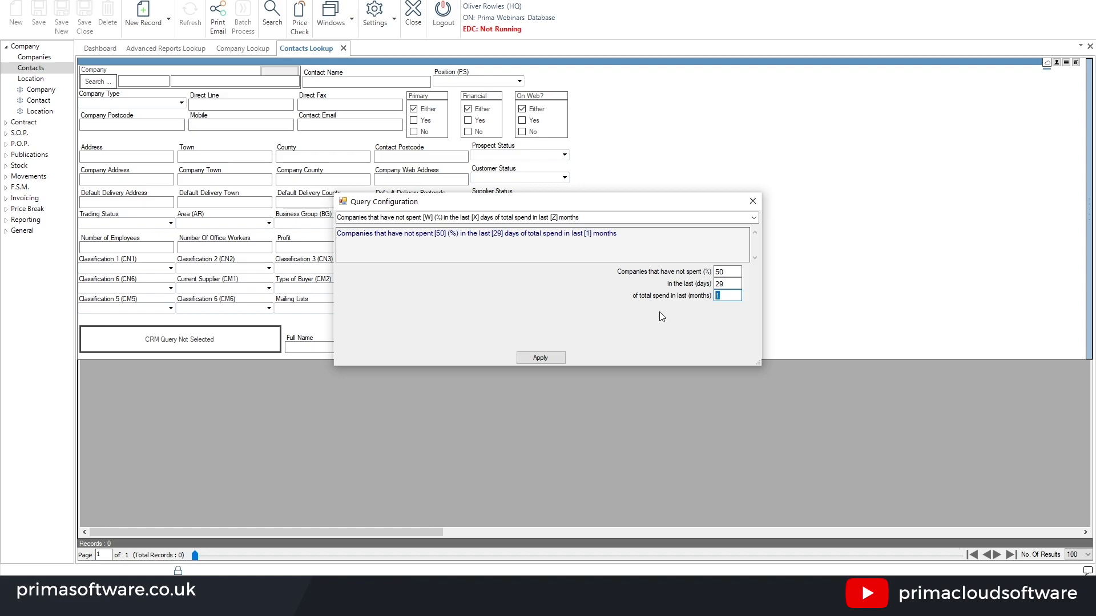
key("shift+Tab")
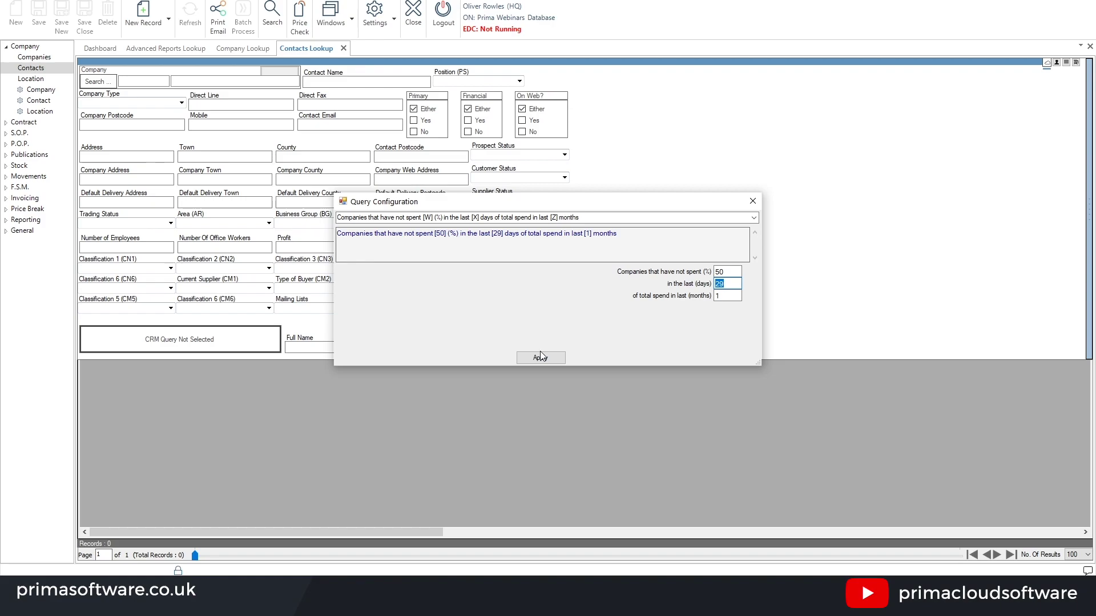
left_click(540, 357)
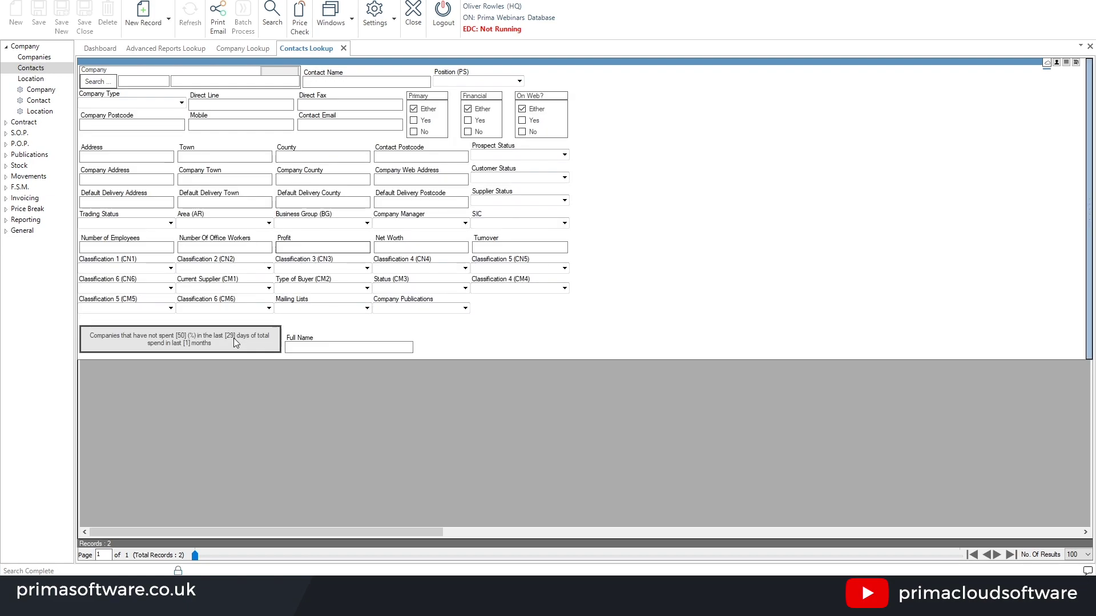
- Change the CRM query to companies not spending 1.00 in the last 29 days after spending at least 50.00 in the prior 1 month
left_click(234, 338)
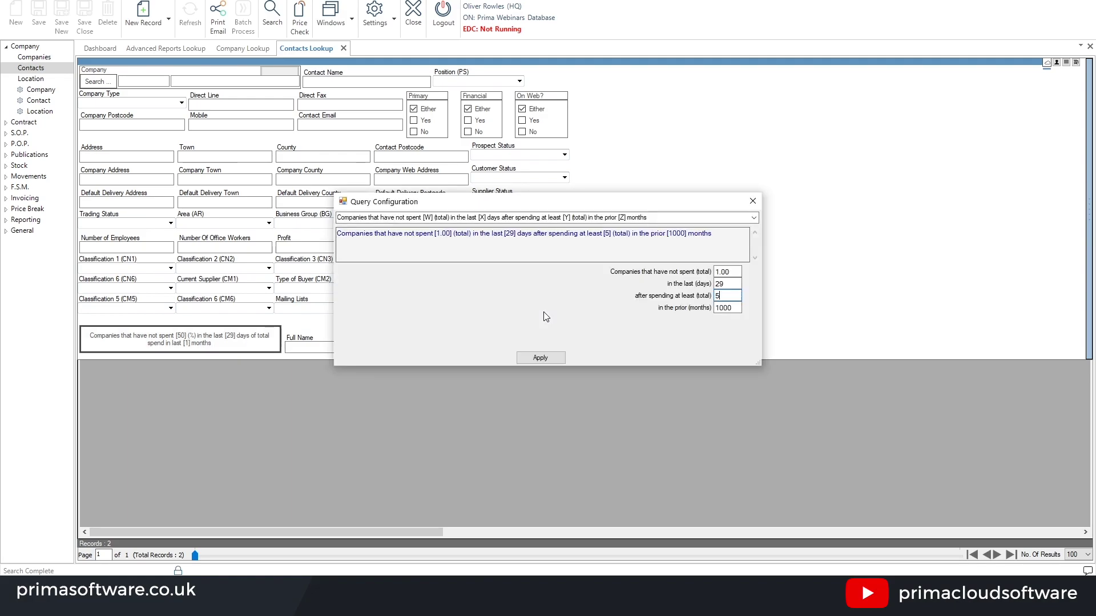
type("0")
key("Tab")
type("1")
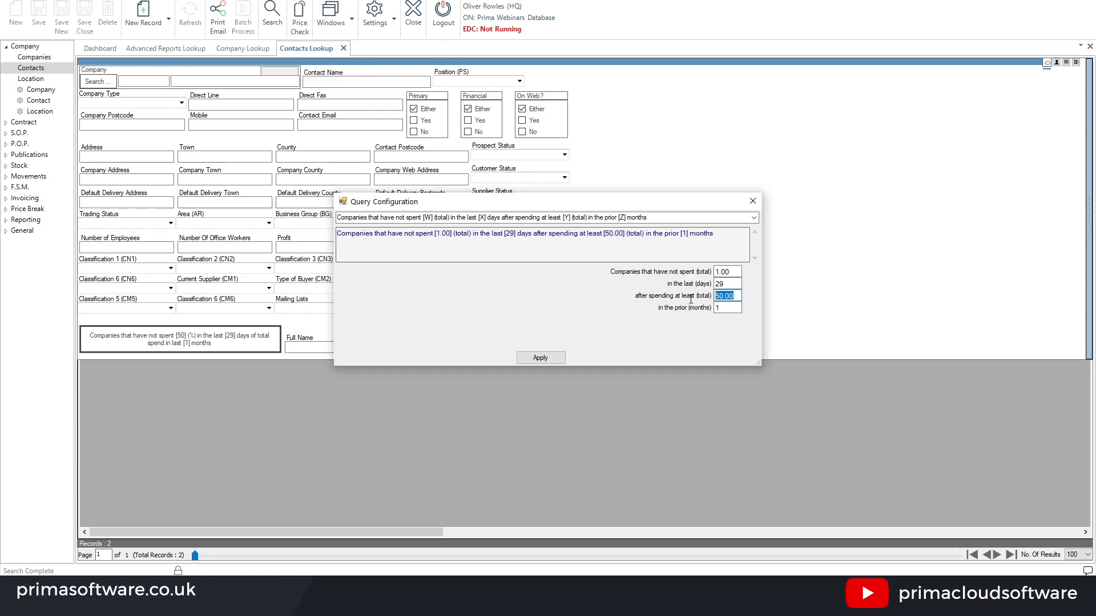
left_click(562, 358)
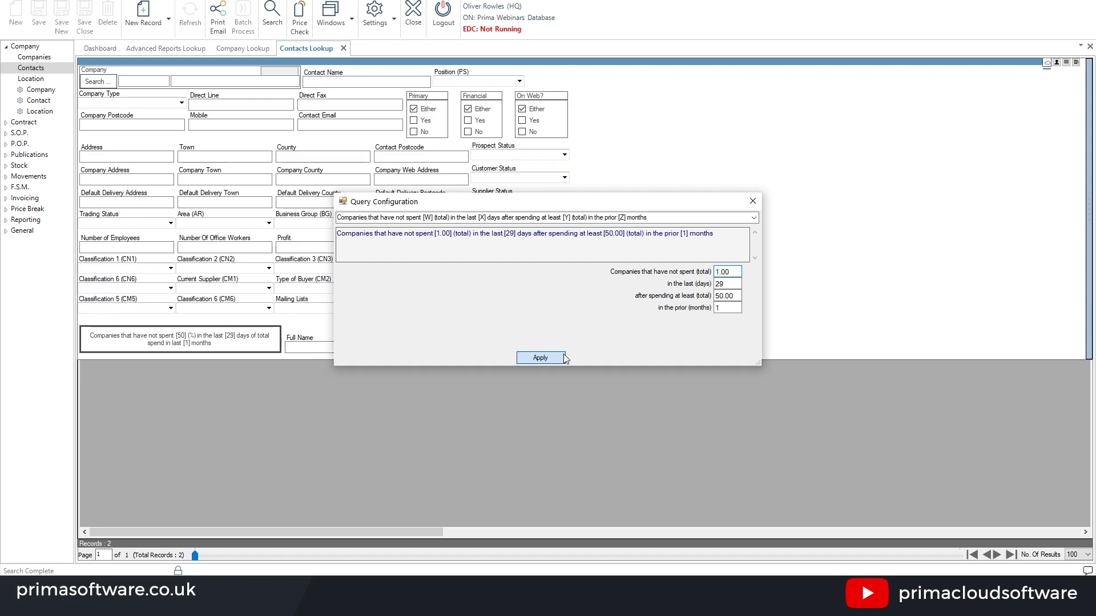
left_click(563, 355)
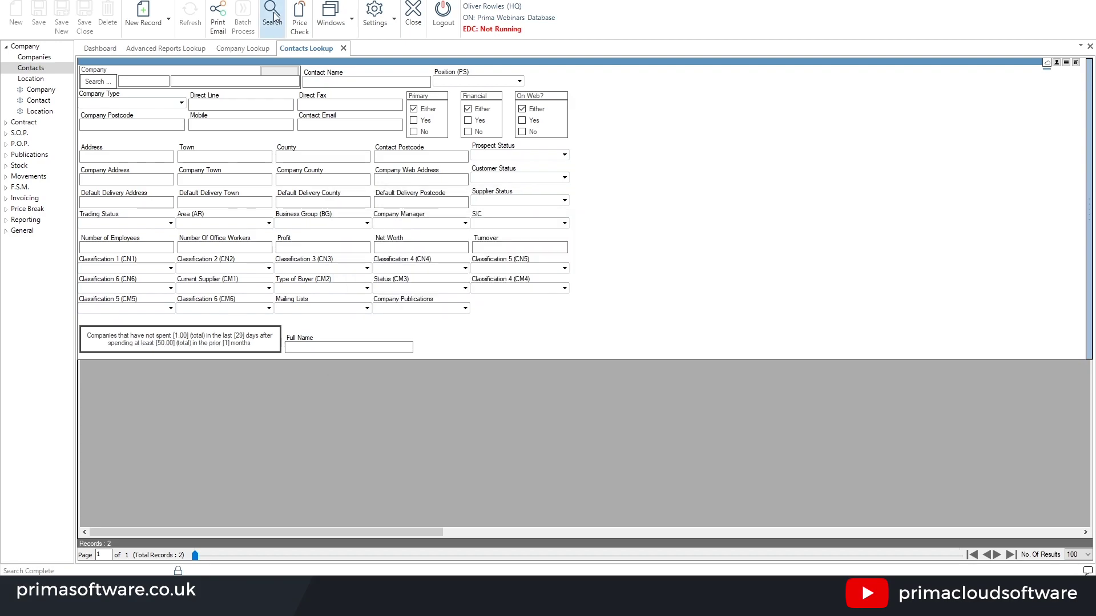